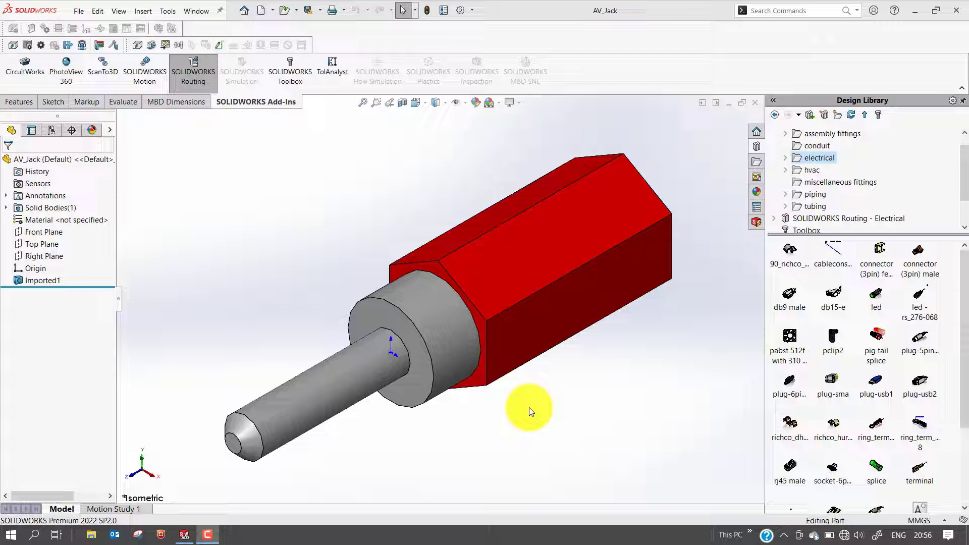
# Open the Routing Library Manager from Tools > Routing and start its Routing Component Wizard
pyautogui.click(169, 11)
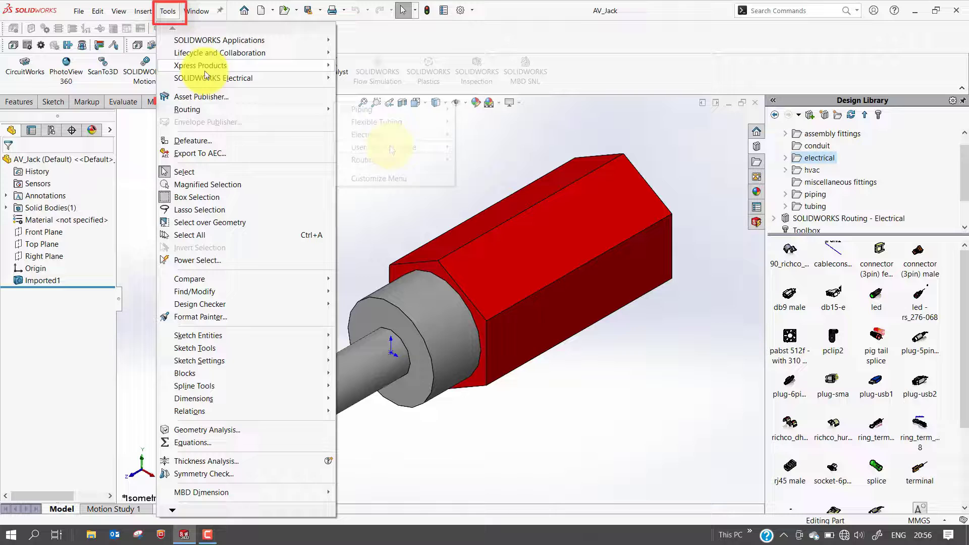
pyautogui.moveTo(390, 158)
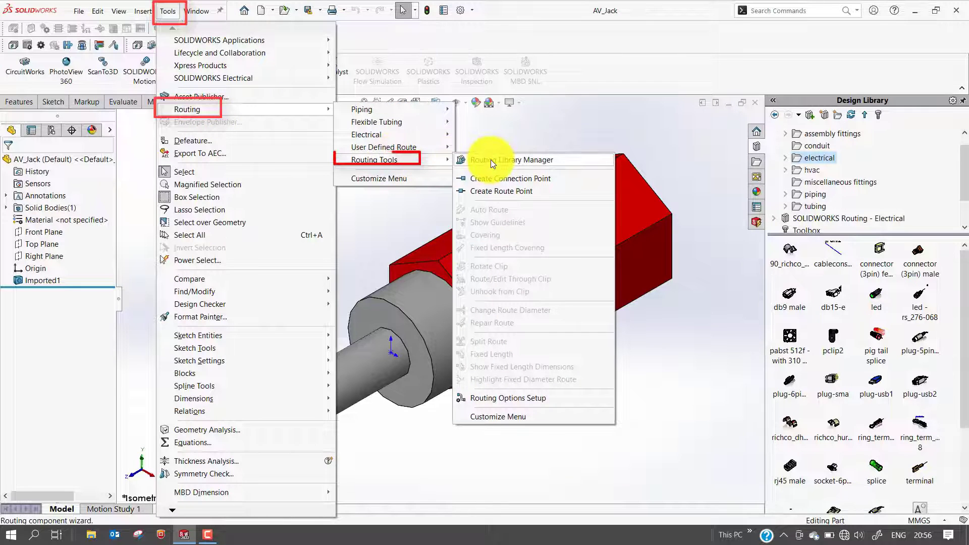
pyautogui.click(555, 160)
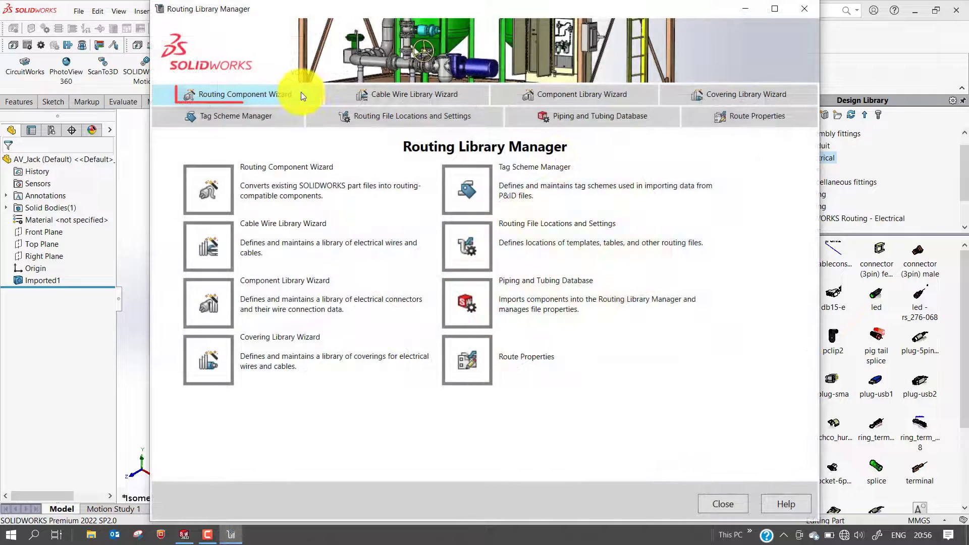
pyautogui.click(301, 96)
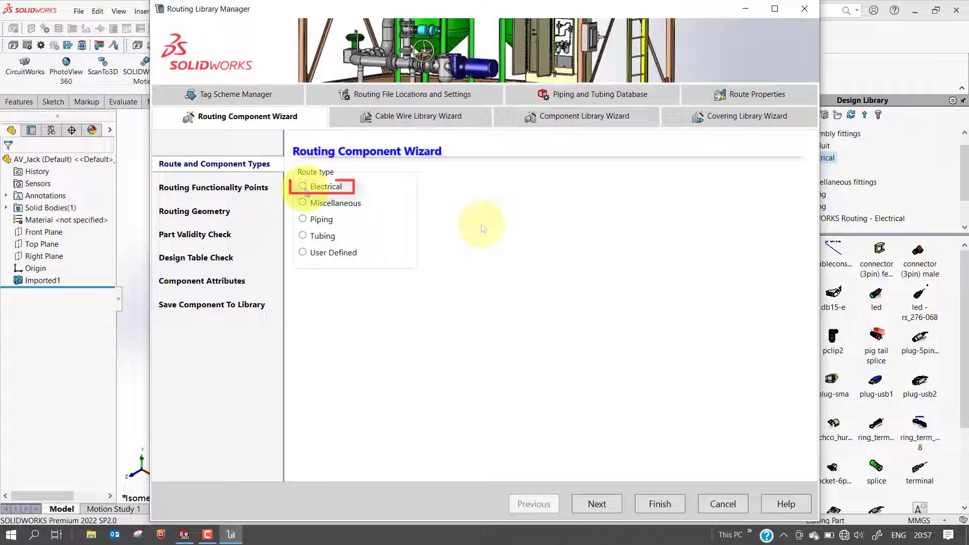
# Choose route type Electrical and component type Connectors, then advance to Routing Functionality Points
pyautogui.click(304, 188)
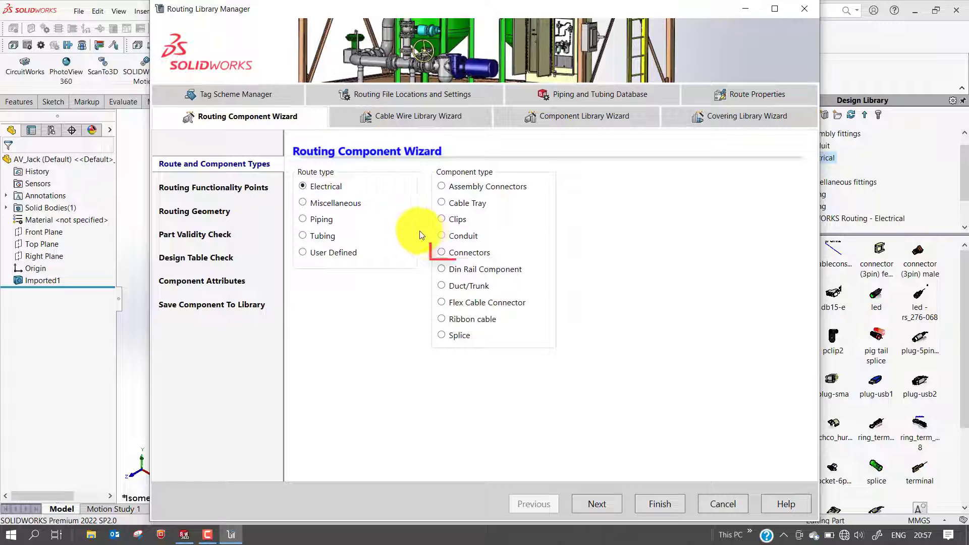
pyautogui.click(448, 256)
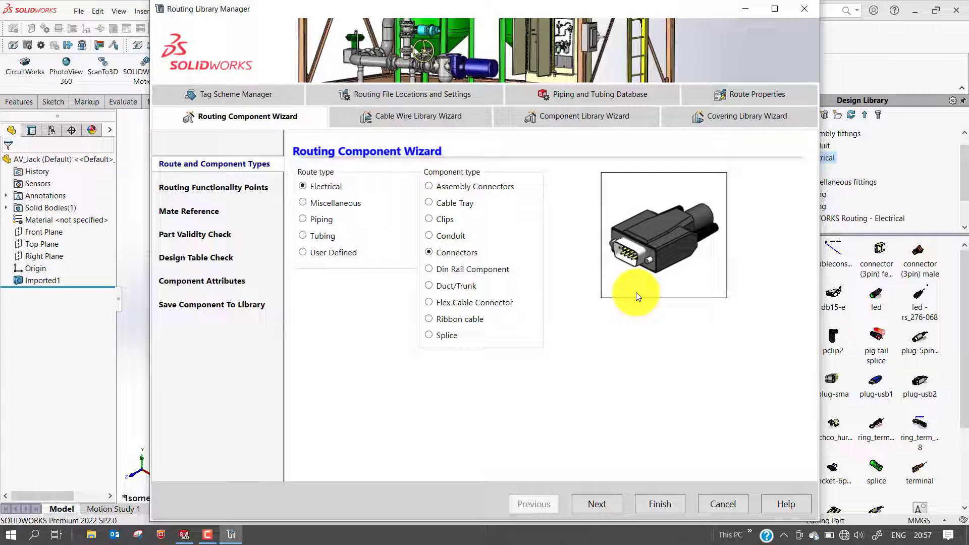
pyautogui.click(606, 504)
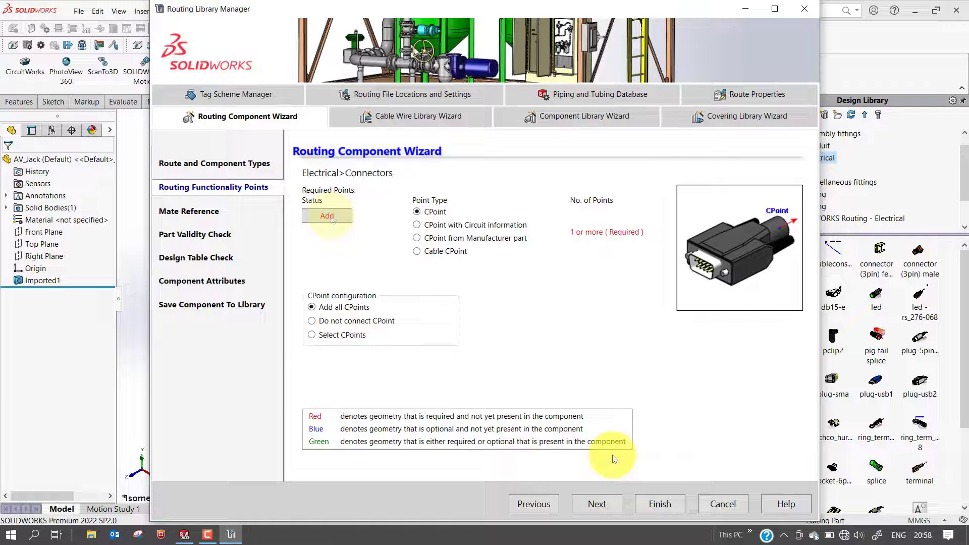
# Create CPoint1 on the red block's end face with reversed direction and a 15 mm stub length
pyautogui.click(330, 215)
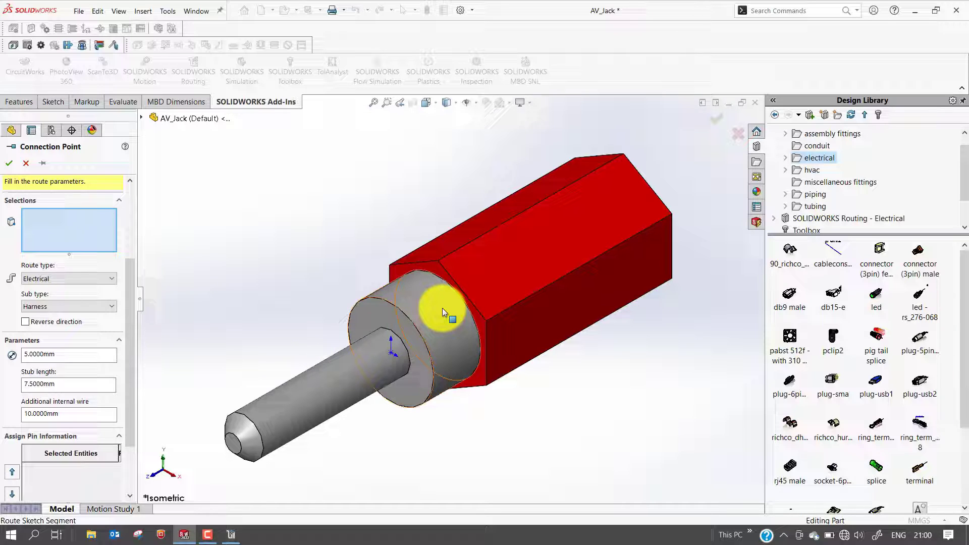
pyautogui.click(438, 270)
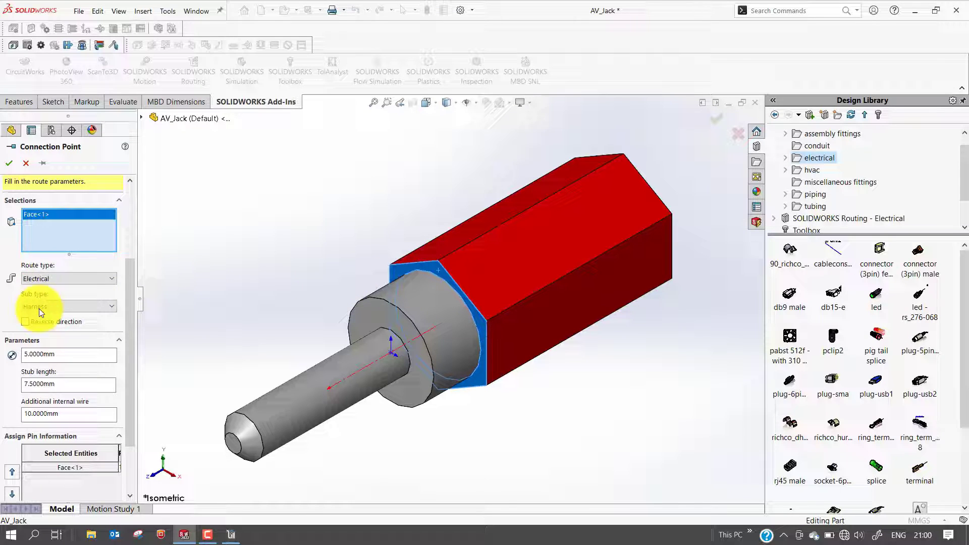
pyautogui.click(112, 280)
pyautogui.click(112, 278)
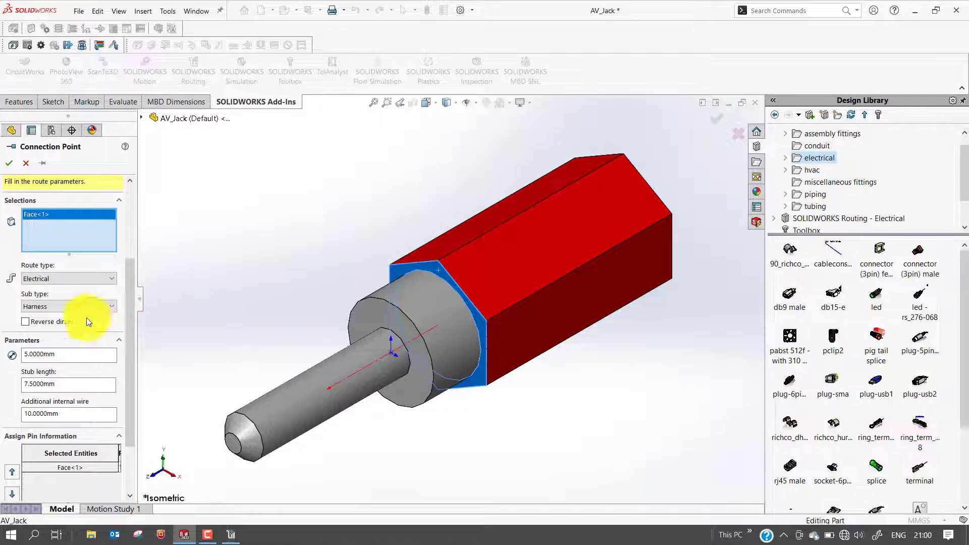
pyautogui.click(24, 322)
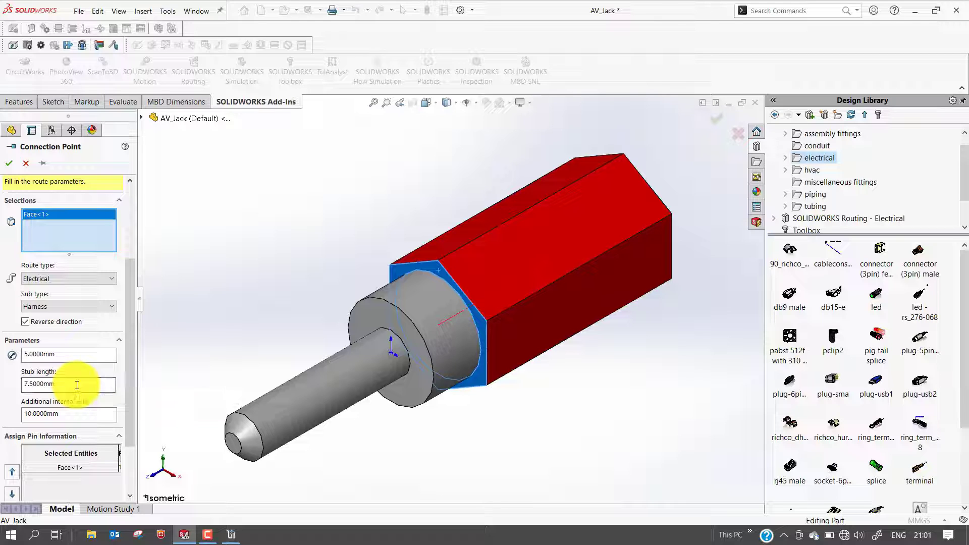
pyautogui.moveTo(76, 385); pyautogui.dragTo(22, 385)
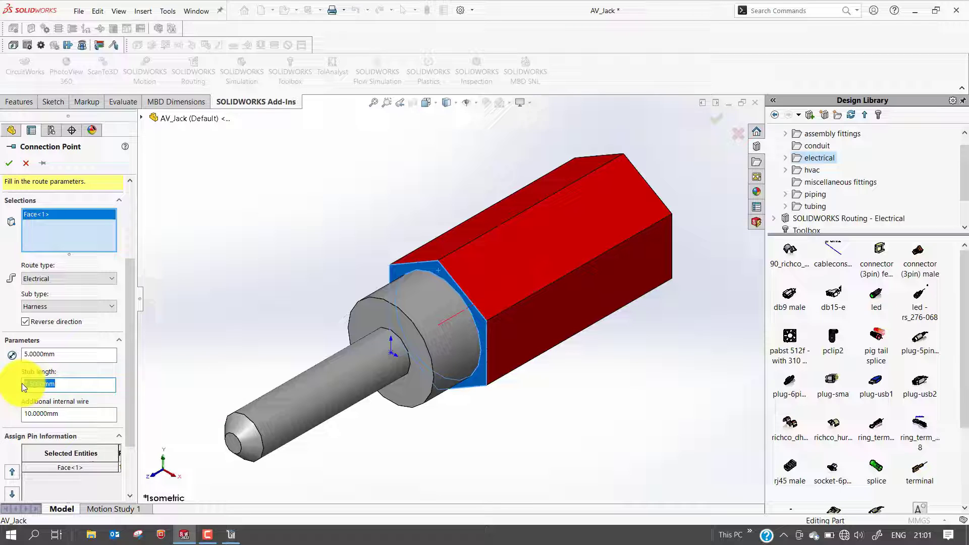
pyautogui.write('15')
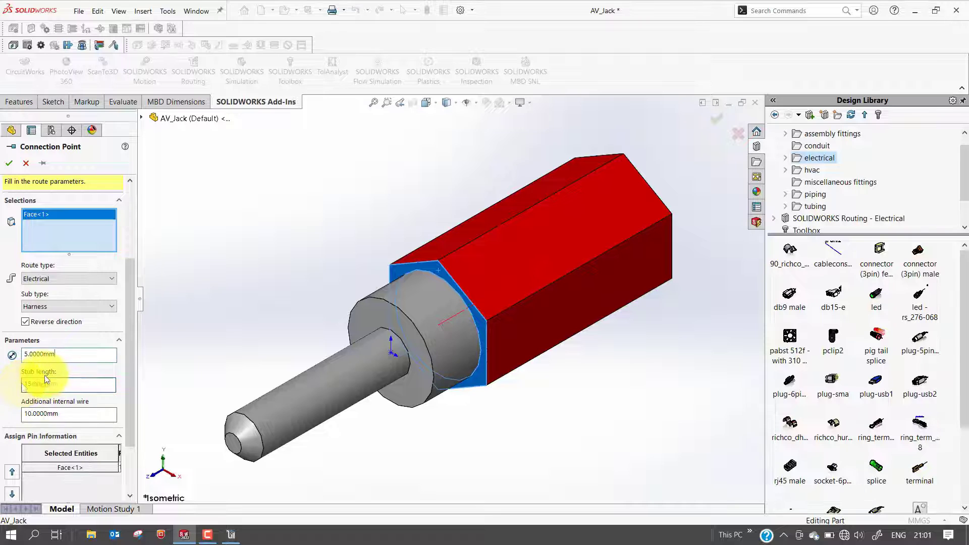
pyautogui.click(38, 354)
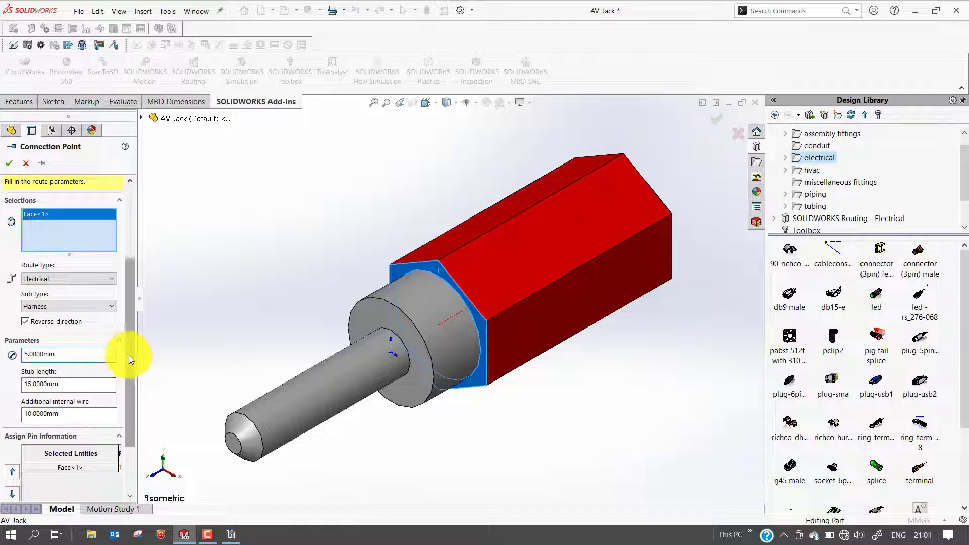
pyautogui.scroll(-3, 129, 355)
pyautogui.scroll(4, 133, 388)
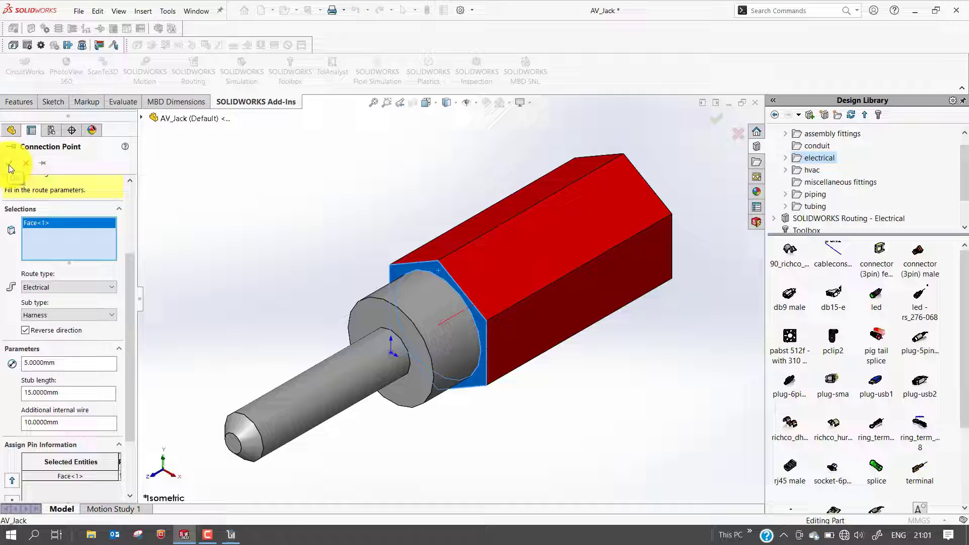
pyautogui.click(9, 165)
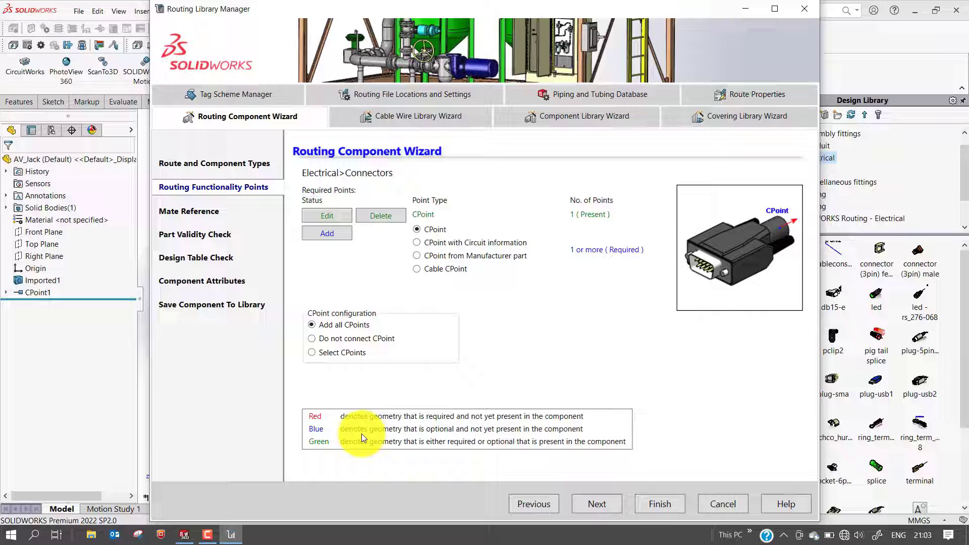
# Advance to the Mate Reference step and pick Default as the reference name
pyautogui.click(589, 505)
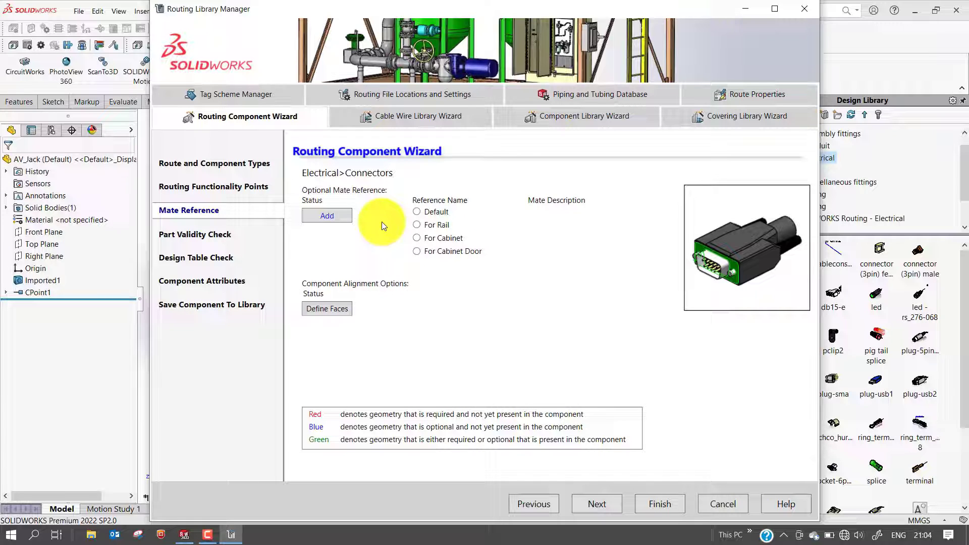
pyautogui.click(418, 213)
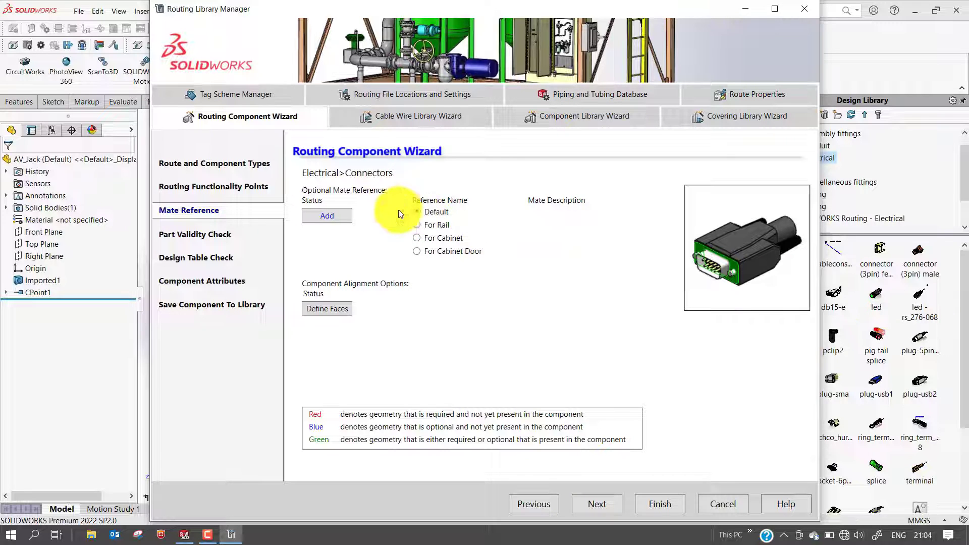
# Add a mate reference using the shaft's circular edge as primary entity, alignment kept at Any
pyautogui.click(340, 216)
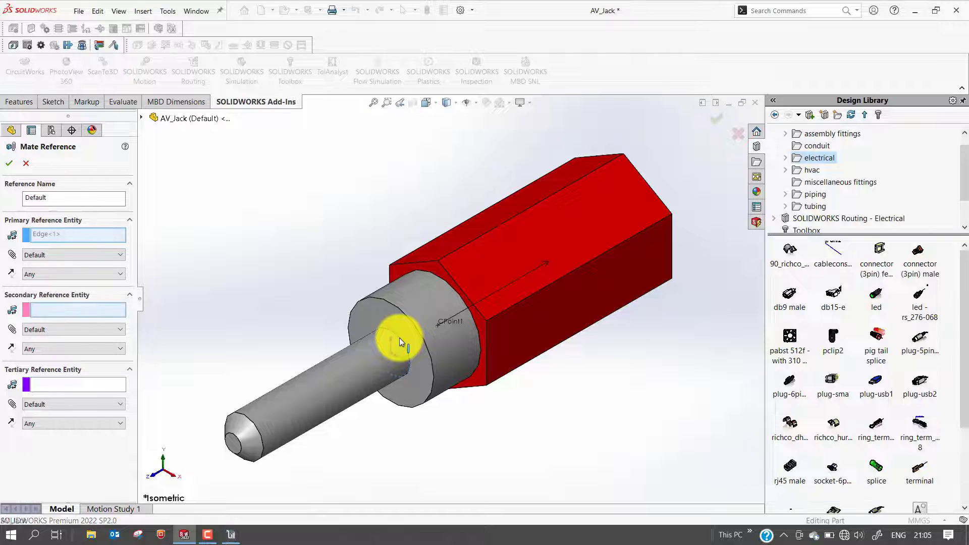
pyautogui.click(399, 337)
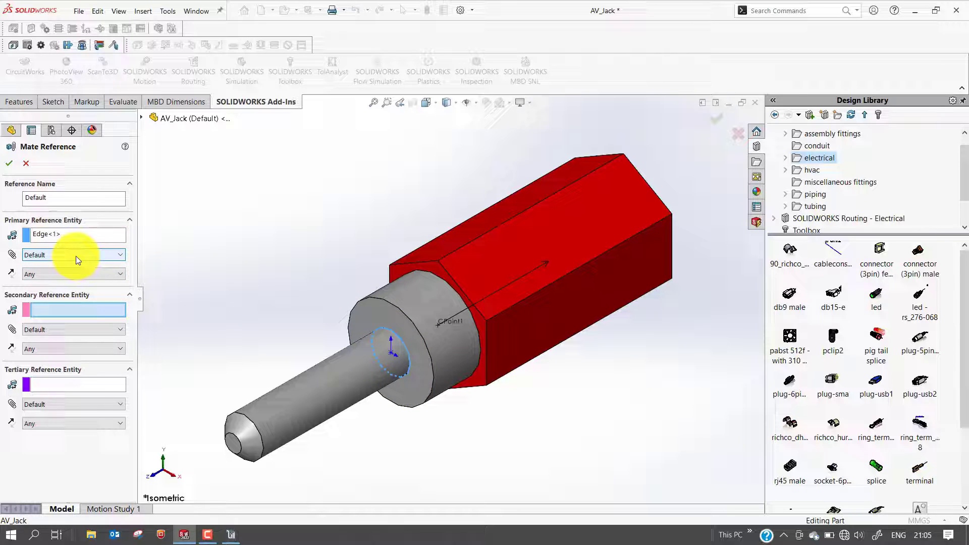
pyautogui.click(124, 257)
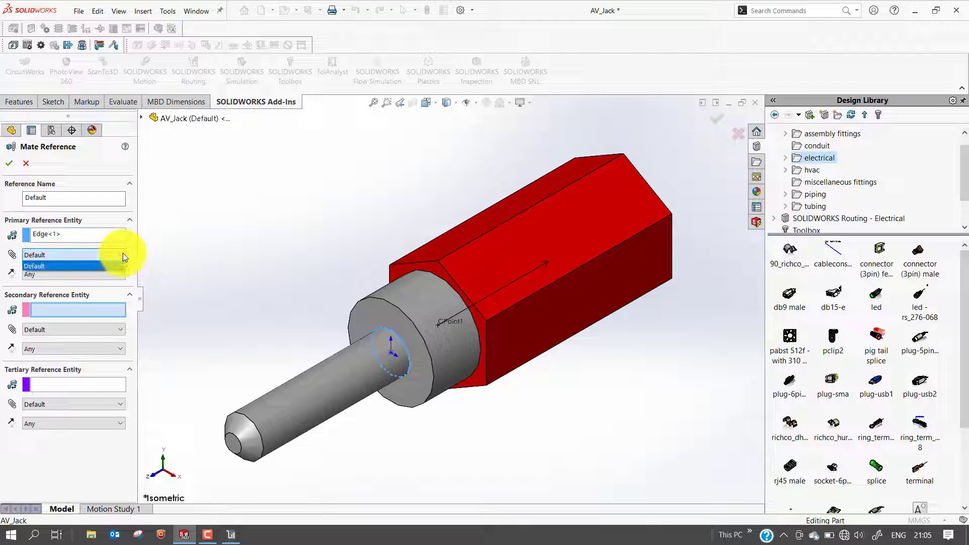
pyautogui.click(123, 256)
pyautogui.click(120, 273)
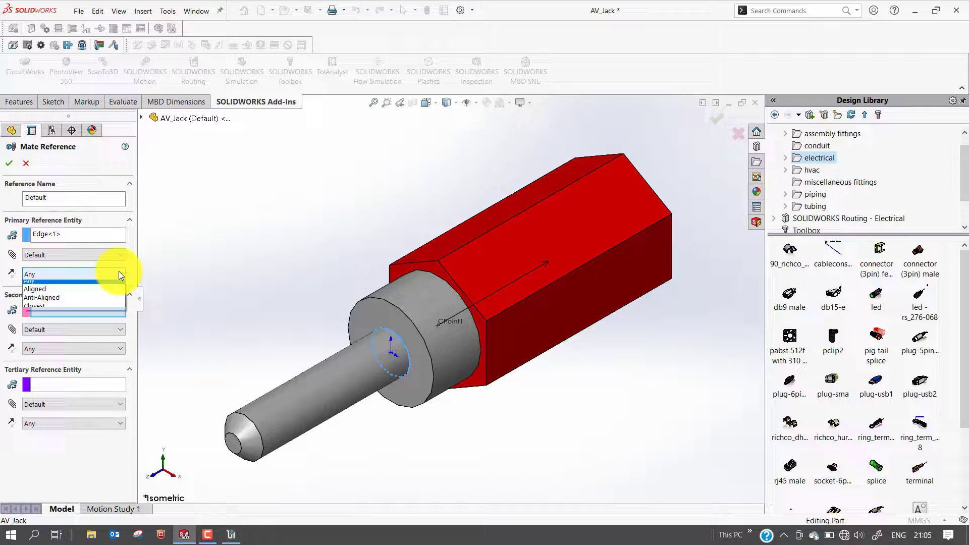
pyautogui.click(119, 275)
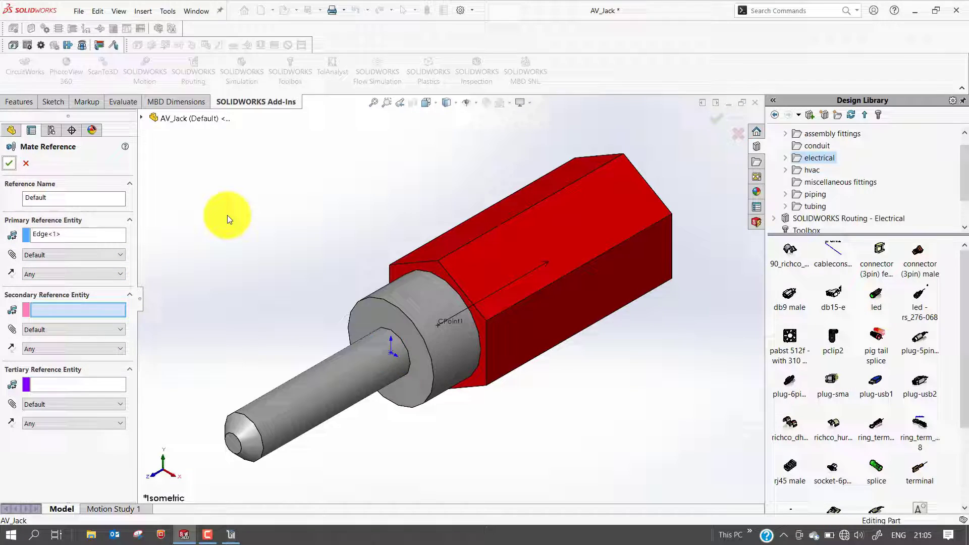
# Accept the Default mate reference, finish the wizard, and confirm saving AV_Jack to the library
pyautogui.press('Return')
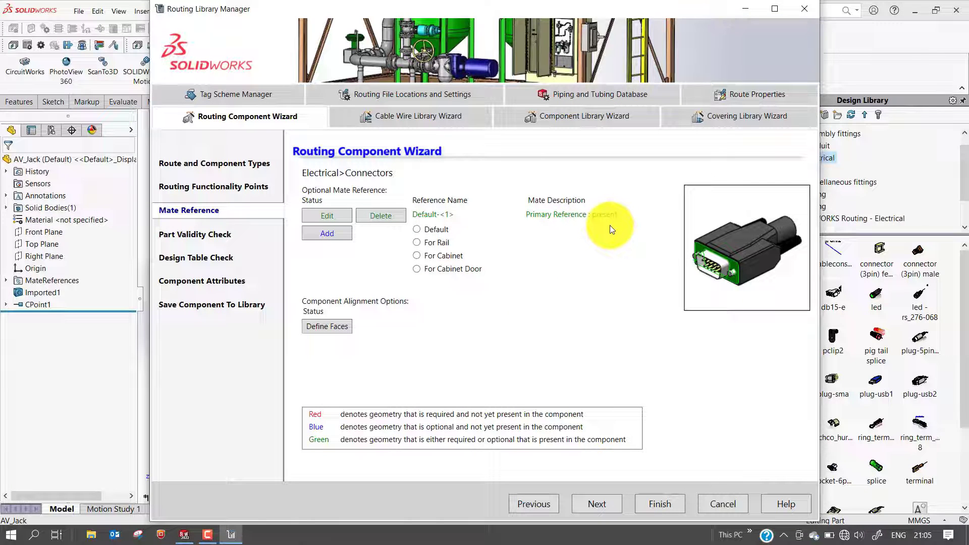
pyautogui.click(601, 506)
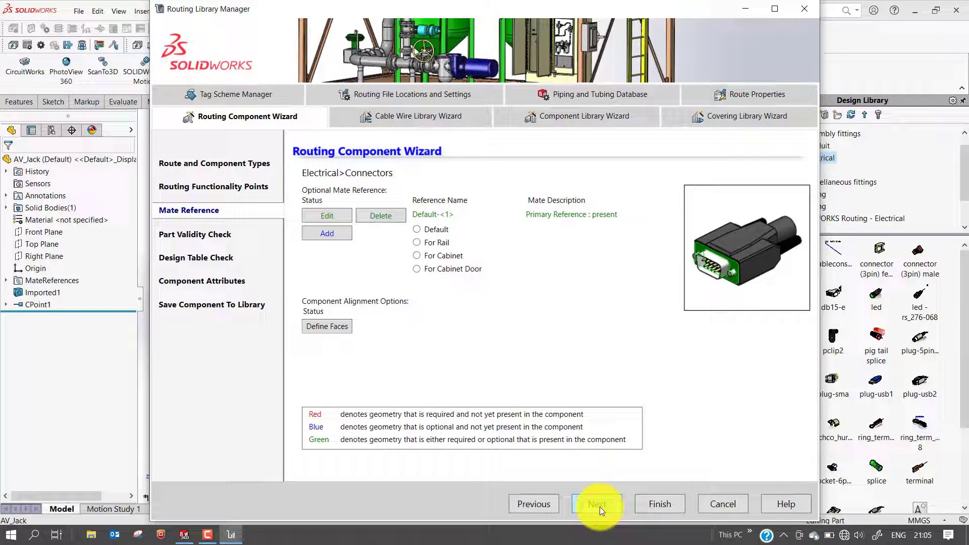
pyautogui.click(242, 305)
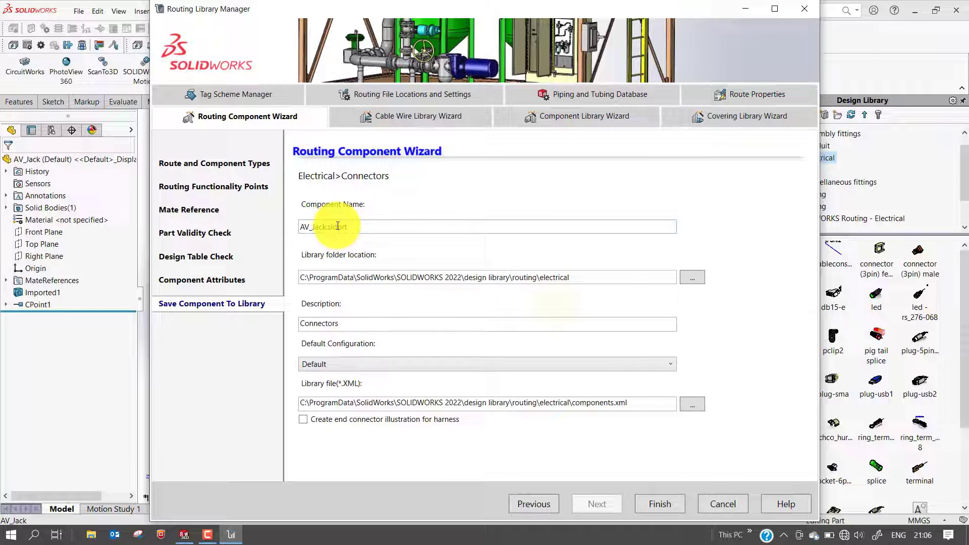
pyautogui.click(657, 506)
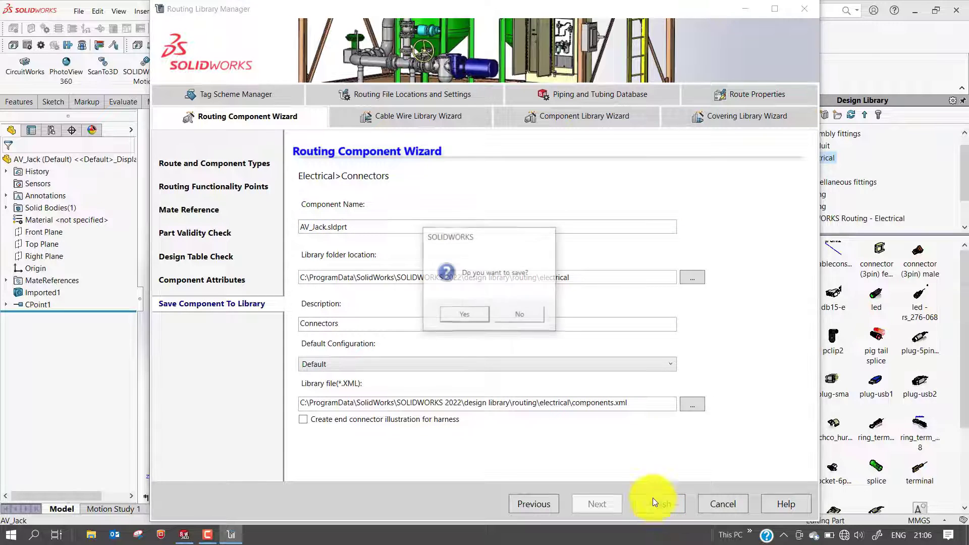
pyautogui.click(466, 317)
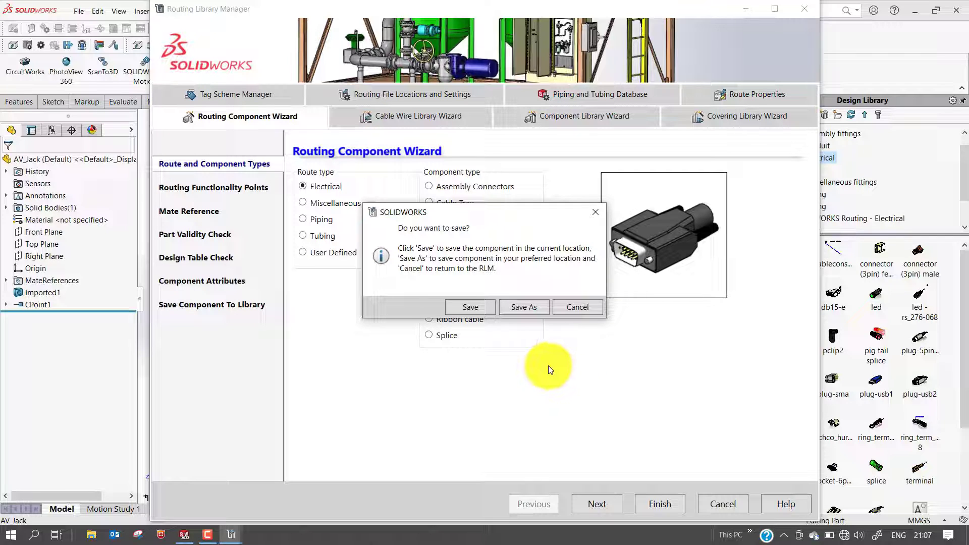
# Keep the component changes, exit the wizard, and close the Routing Library Manager
pyautogui.click(466, 308)
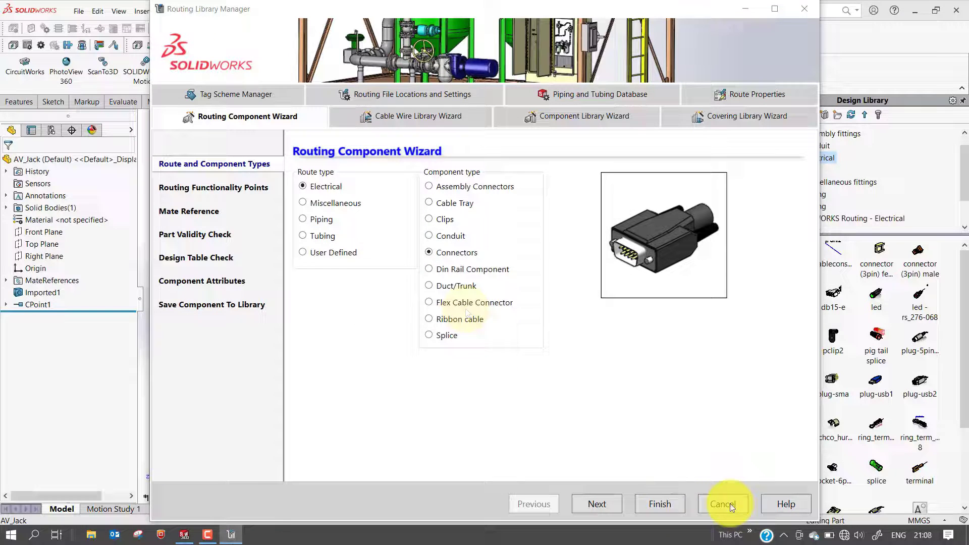
pyautogui.click(730, 504)
pyautogui.click(482, 316)
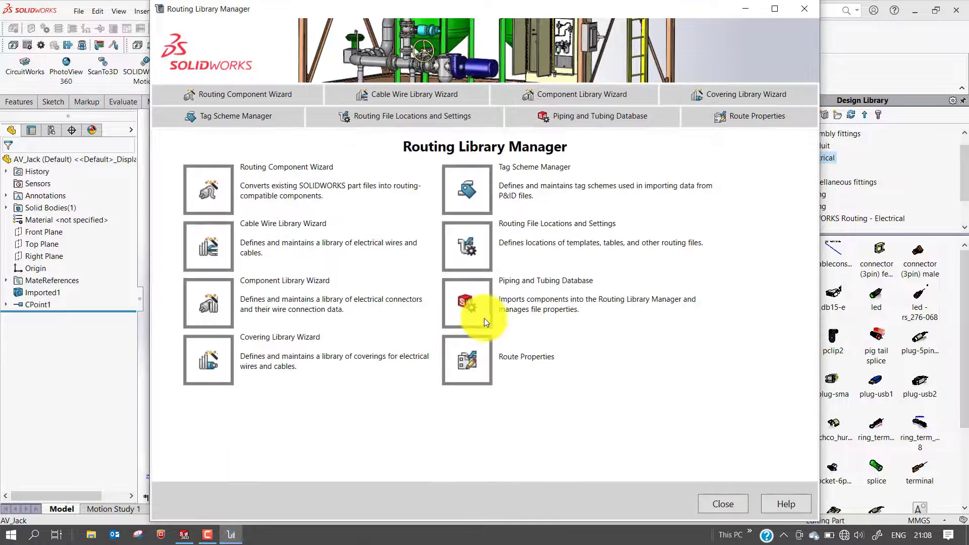
pyautogui.click(731, 503)
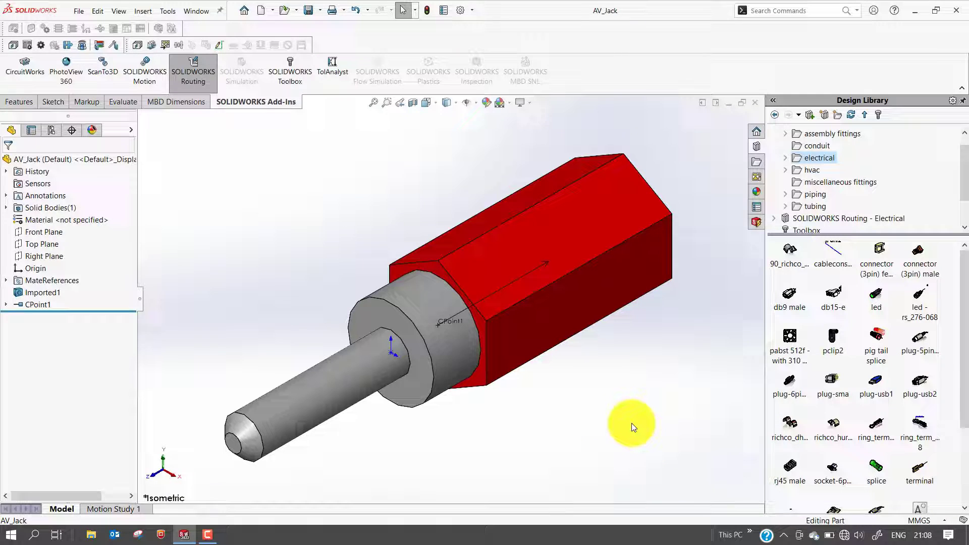
# Open the components assembly from Routing - Electrical > Lesson04 > Exercises > Creating Routing Components
pyautogui.click(774, 218)
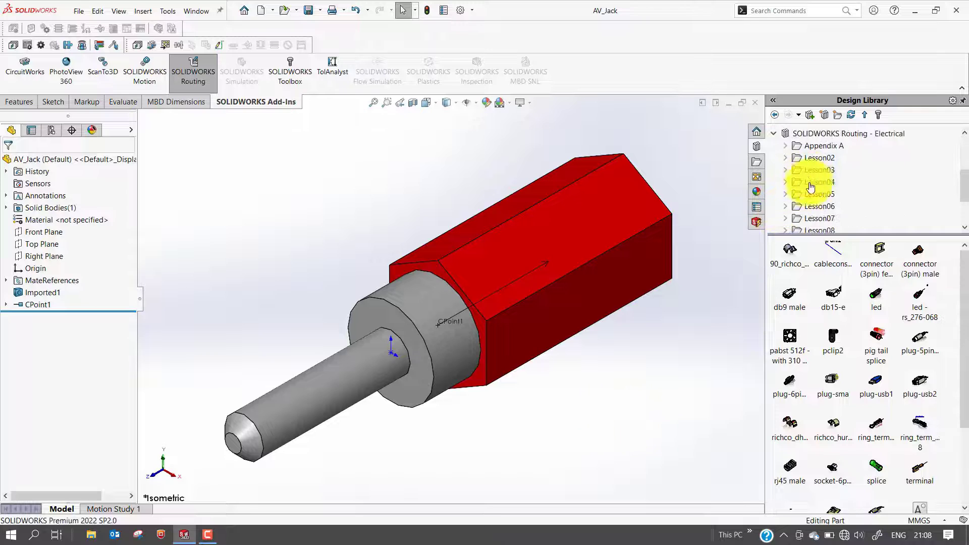
pyautogui.click(786, 182)
pyautogui.click(798, 206)
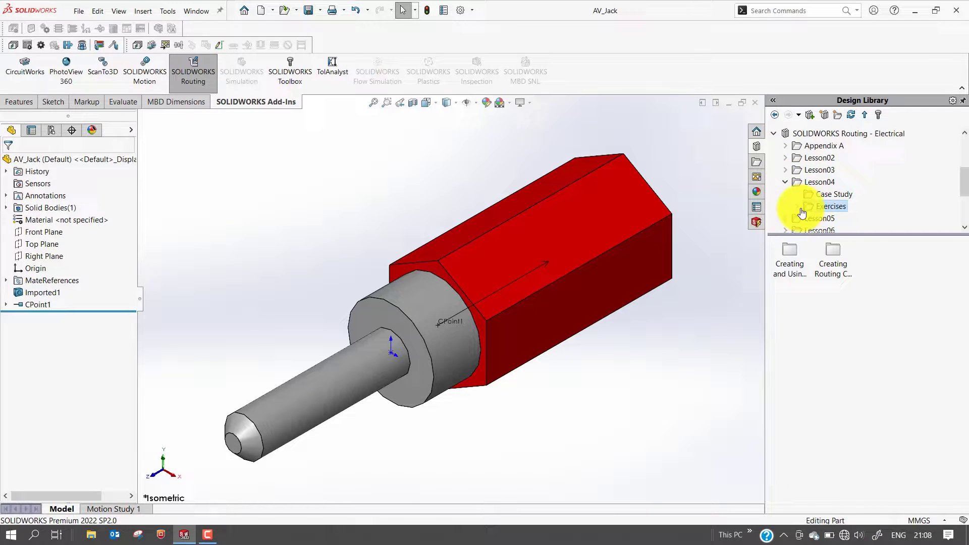
pyautogui.click(853, 184)
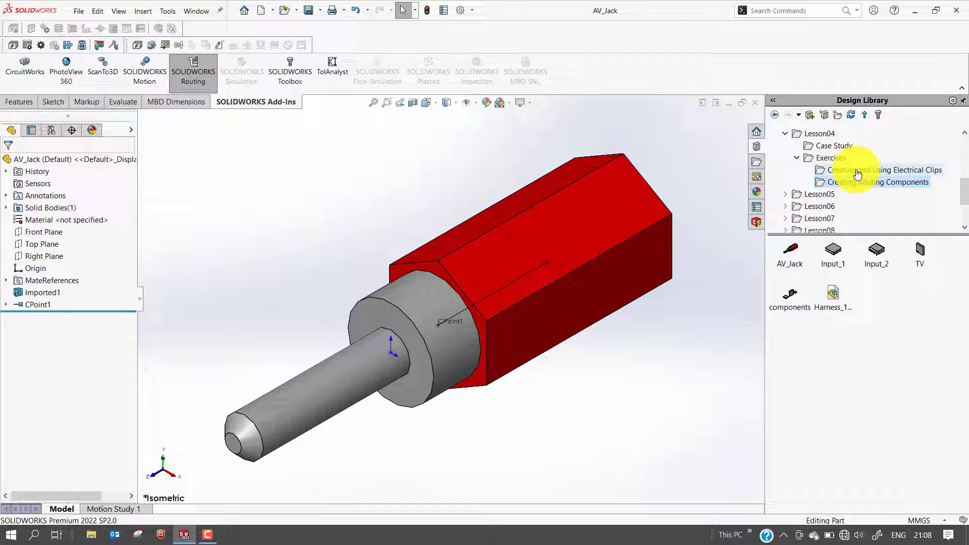
pyautogui.doubleClick(794, 293)
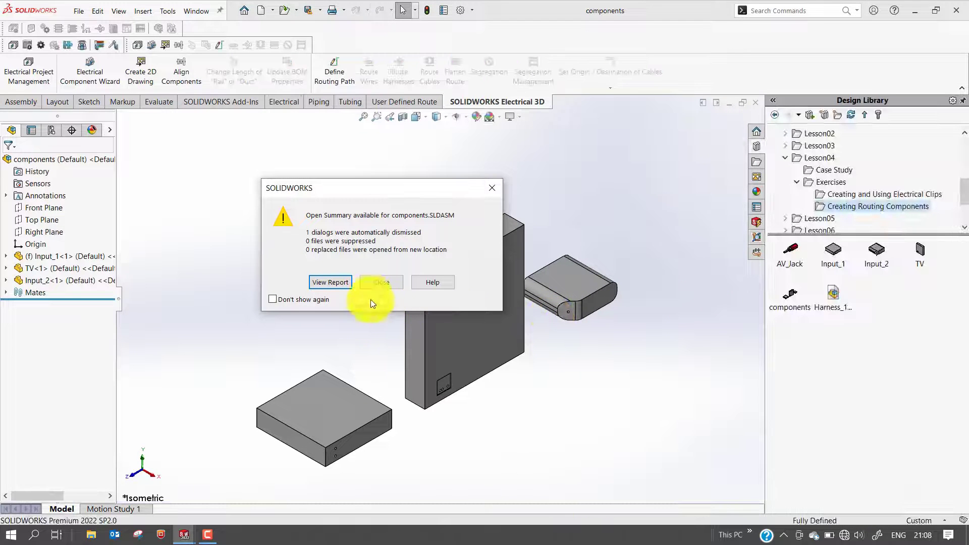
# Dismiss the Open Summary, zoom to the TV plate, and list the electrical routing components showing AV_Jack
pyautogui.click(380, 281)
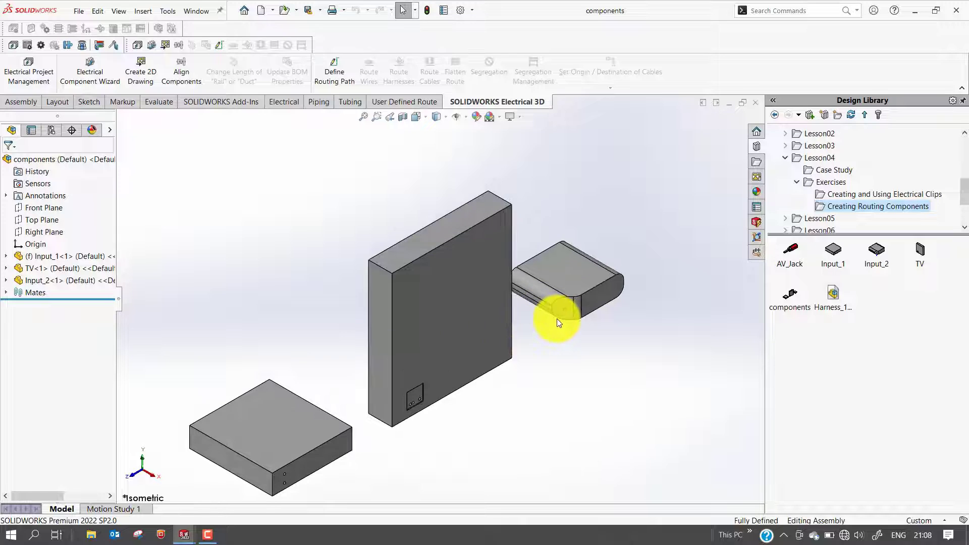
pyautogui.scroll(-4, 423, 399)
pyautogui.scroll(-5, 419, 379)
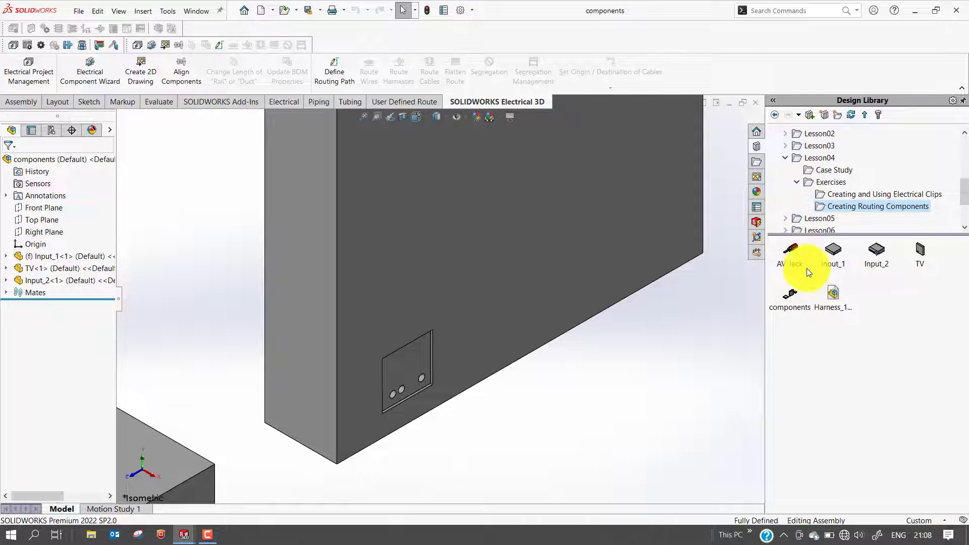
pyautogui.scroll(5, 824, 172)
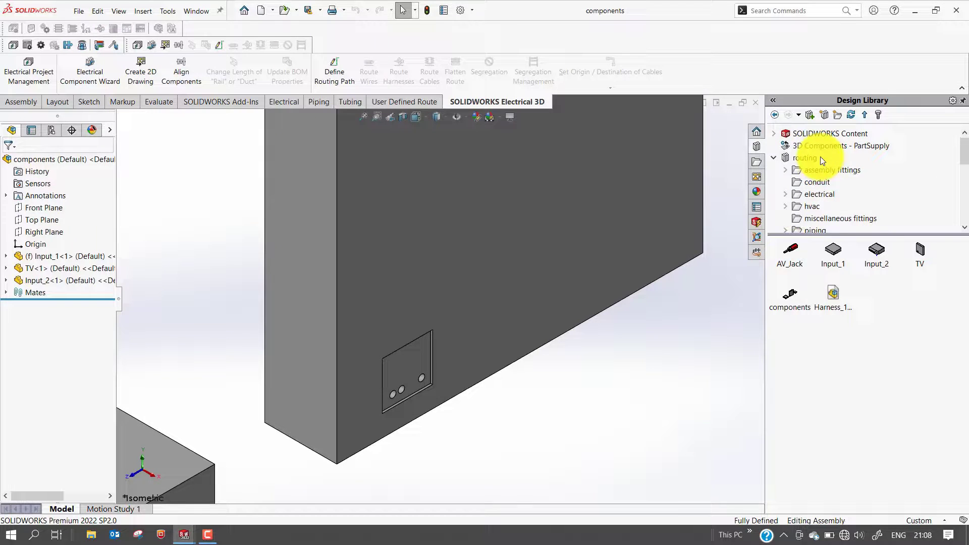
pyautogui.click(820, 196)
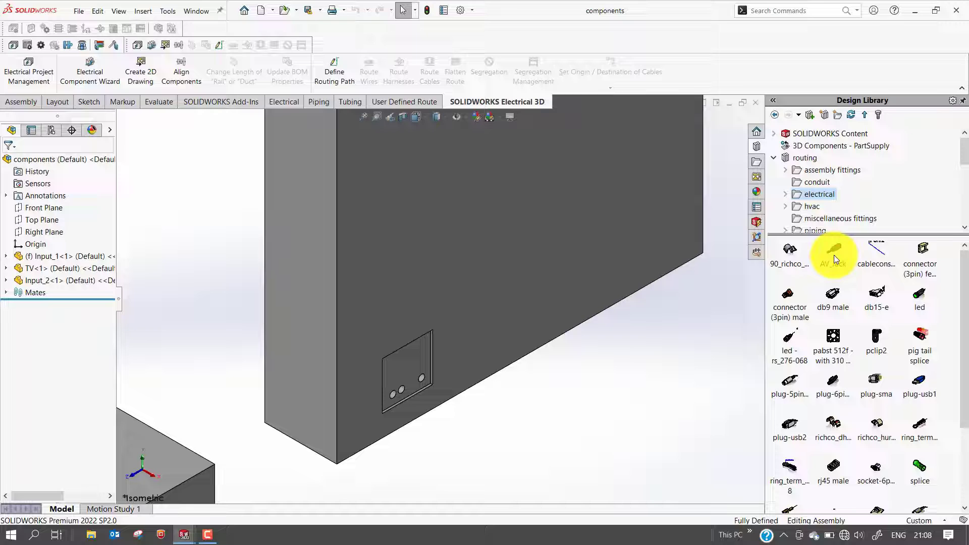
pyautogui.moveTo(835, 255)
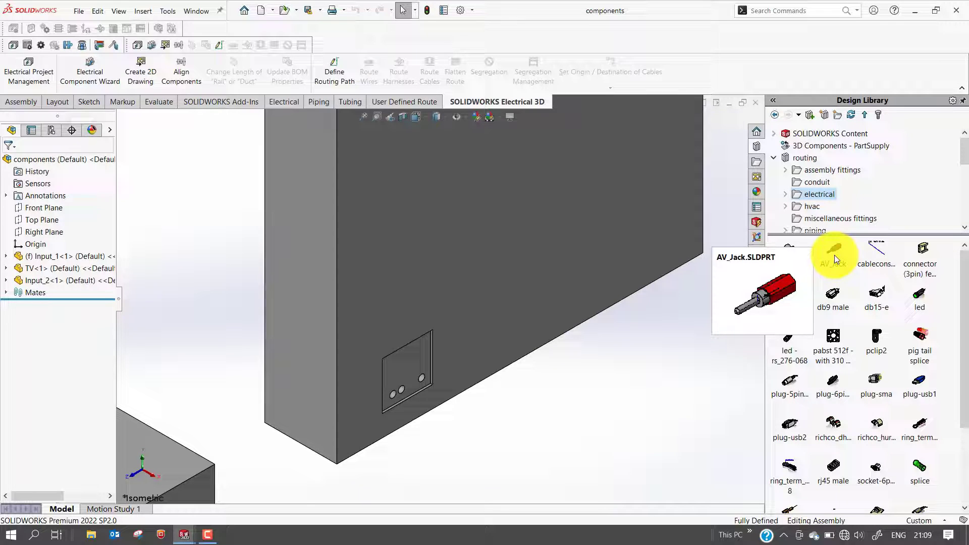
# Place AV_Jack in its Video configuration on the TV's connector plate and accept the default route properties
pyautogui.moveTo(834, 254); pyautogui.dragTo(422, 375)
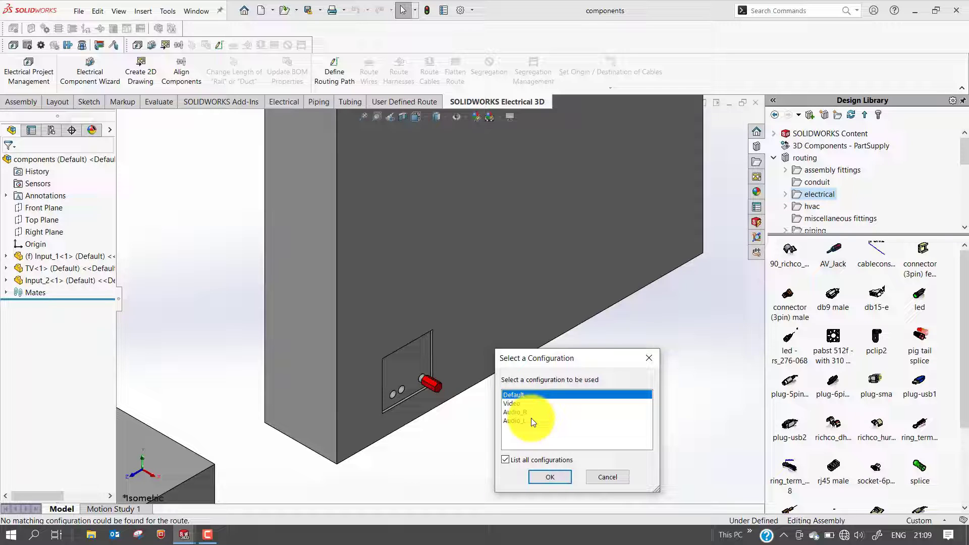
pyautogui.click(516, 403)
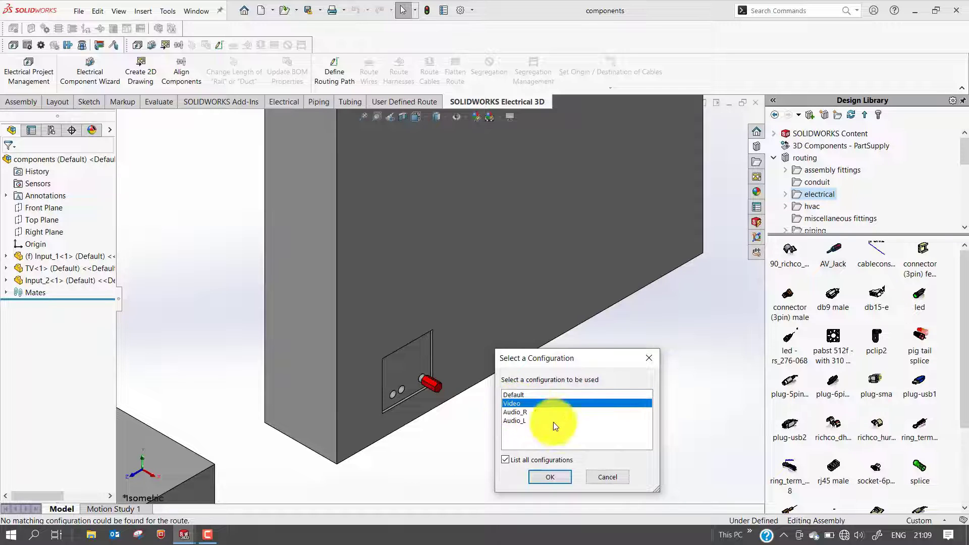
pyautogui.click(554, 477)
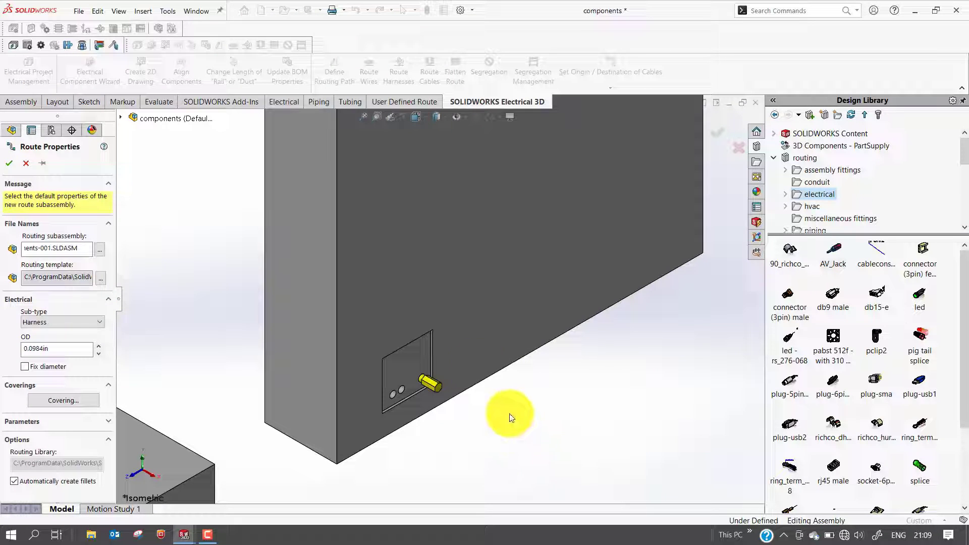
pyautogui.click(11, 170)
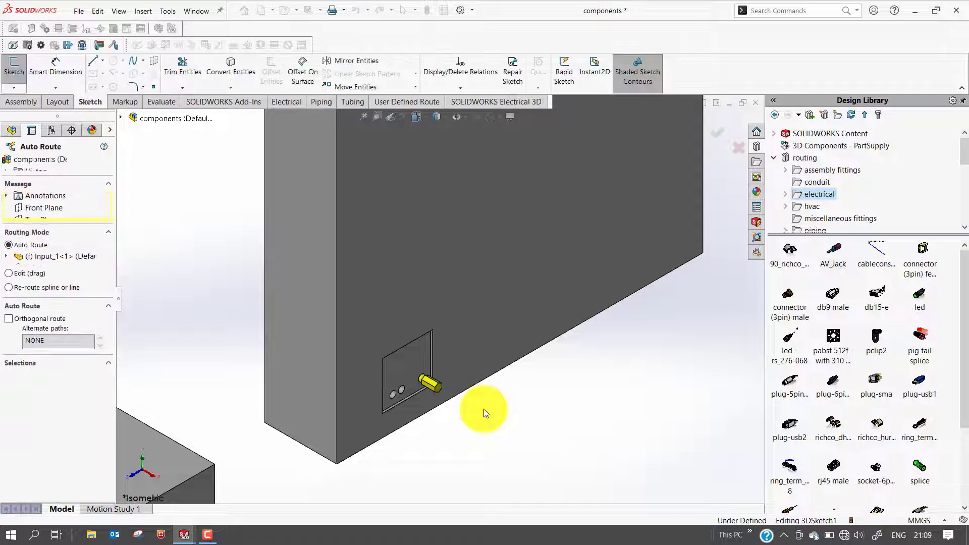
# Drop a second AV_Jack in Video configuration into the rounded box's jack hole on its end face
pyautogui.scroll(-5, 447, 391)
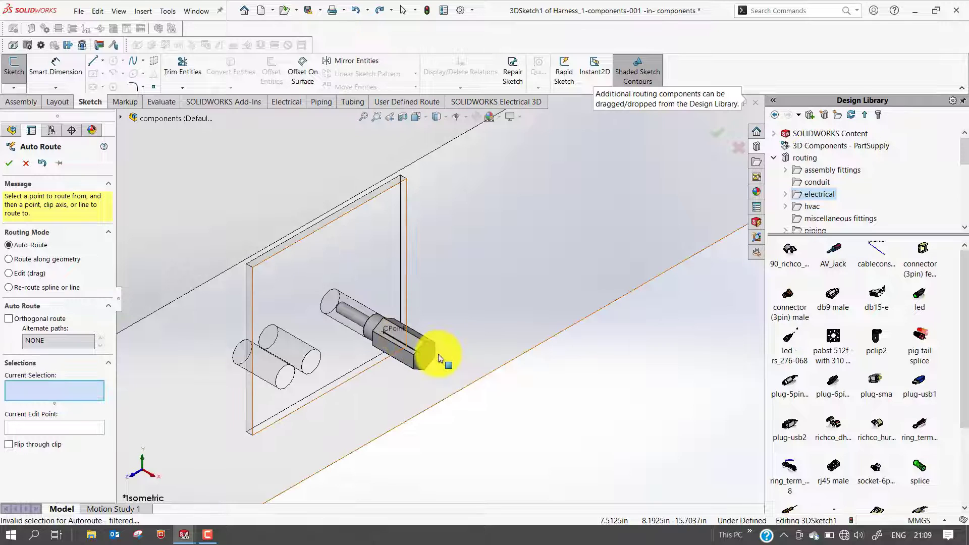
pyautogui.scroll(5, 439, 356)
pyautogui.scroll(2, 647, 281)
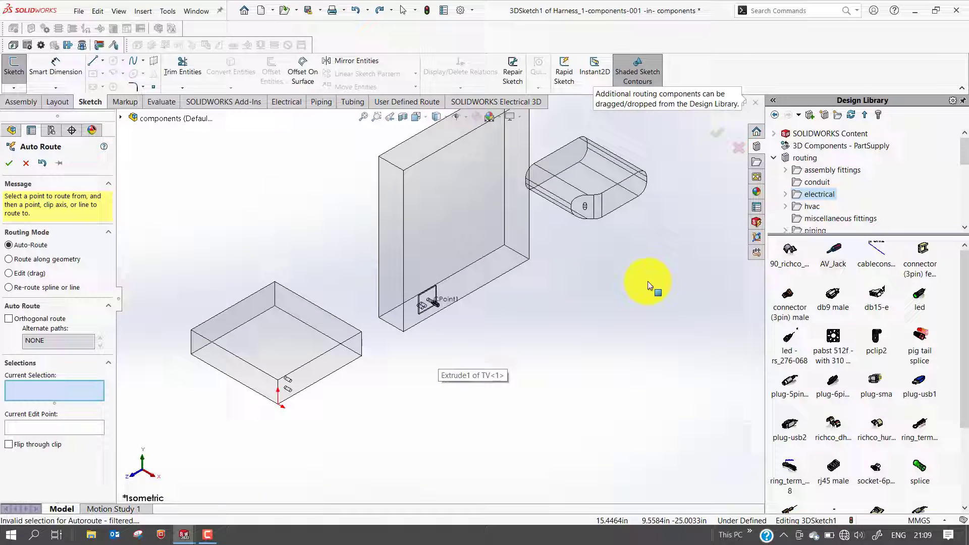
pyautogui.scroll(-6, 596, 195)
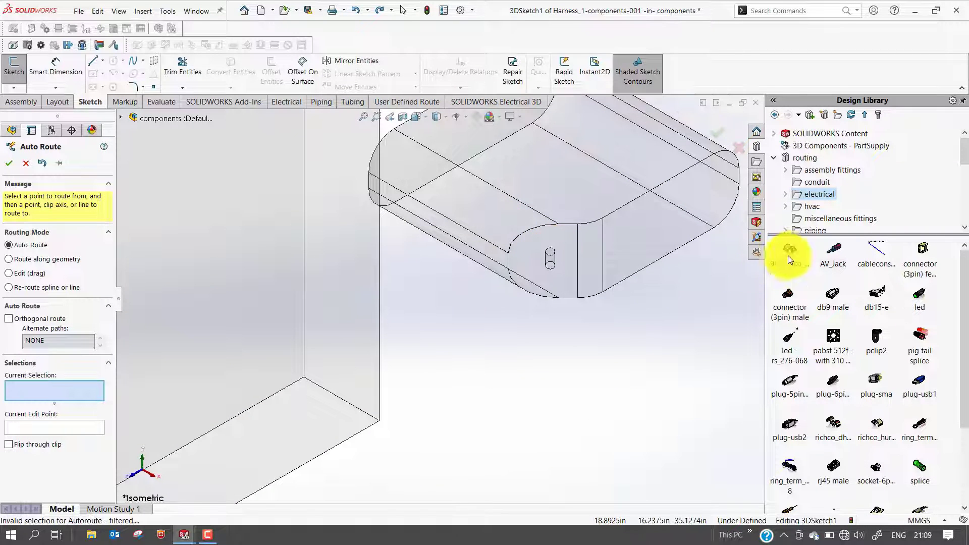
pyautogui.moveTo(835, 251); pyautogui.dragTo(557, 254)
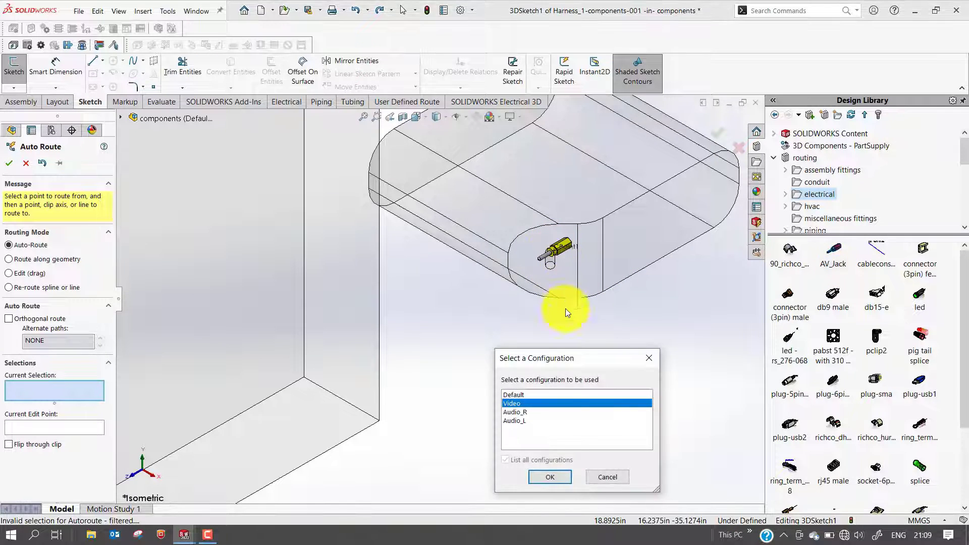
pyautogui.click(550, 475)
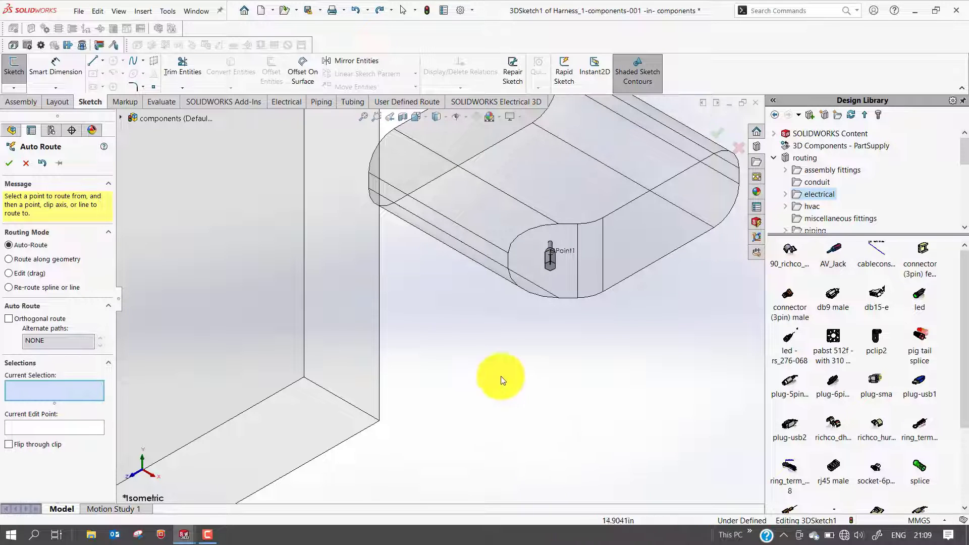
pyautogui.scroll(-5, 551, 263)
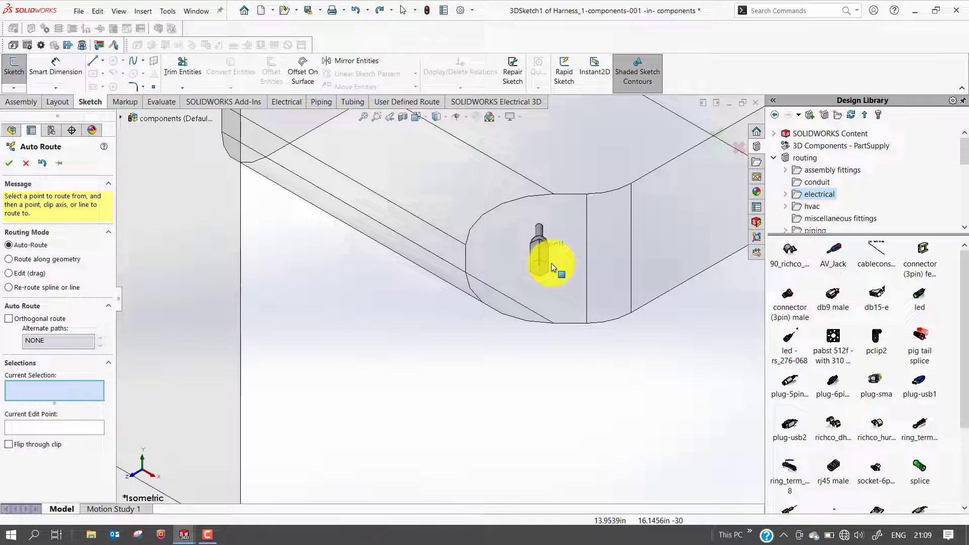
# Auto-route a spline from the rounded device's connector end point to the TV connector's end point
pyautogui.click(523, 272)
pyautogui.scroll(5, 555, 296)
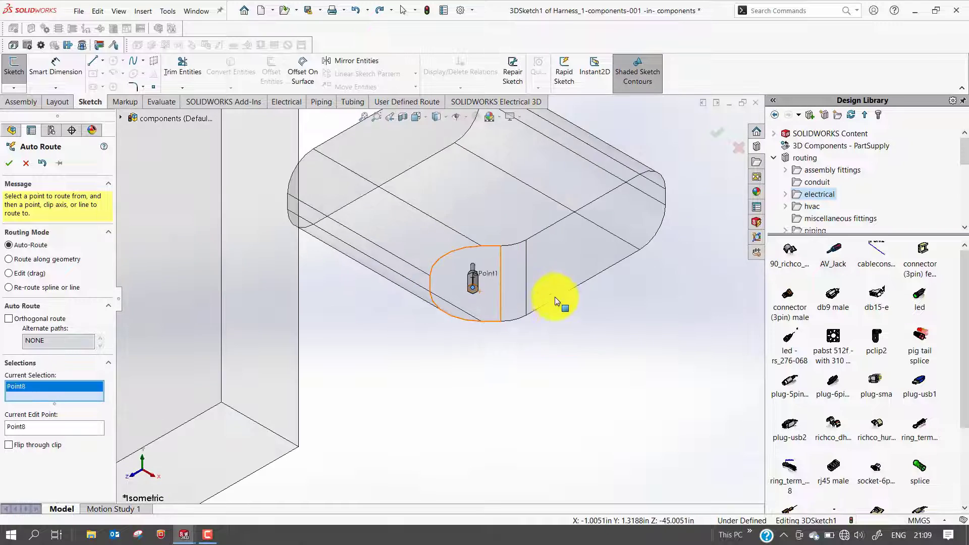
pyautogui.scroll(-5, 230, 441)
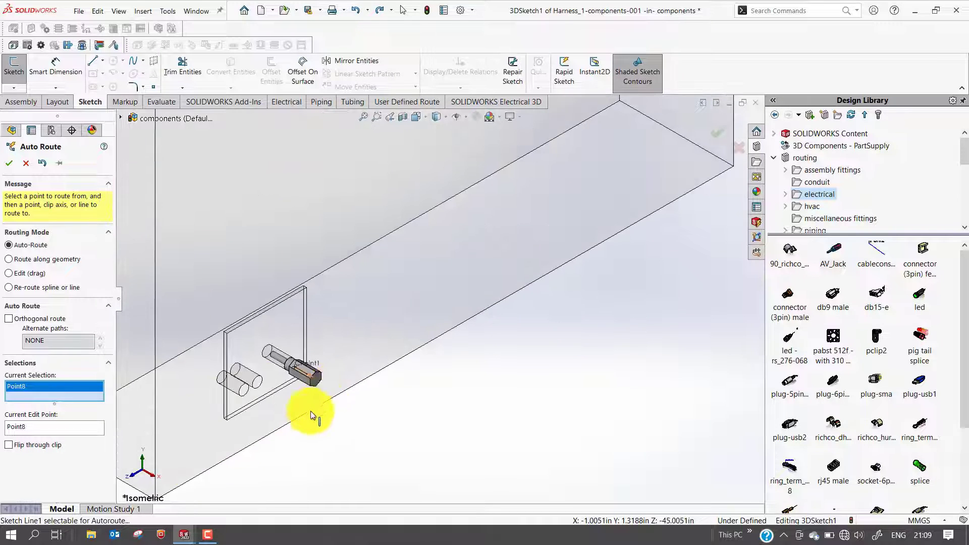
pyautogui.click(314, 378)
pyautogui.scroll(5, 393, 395)
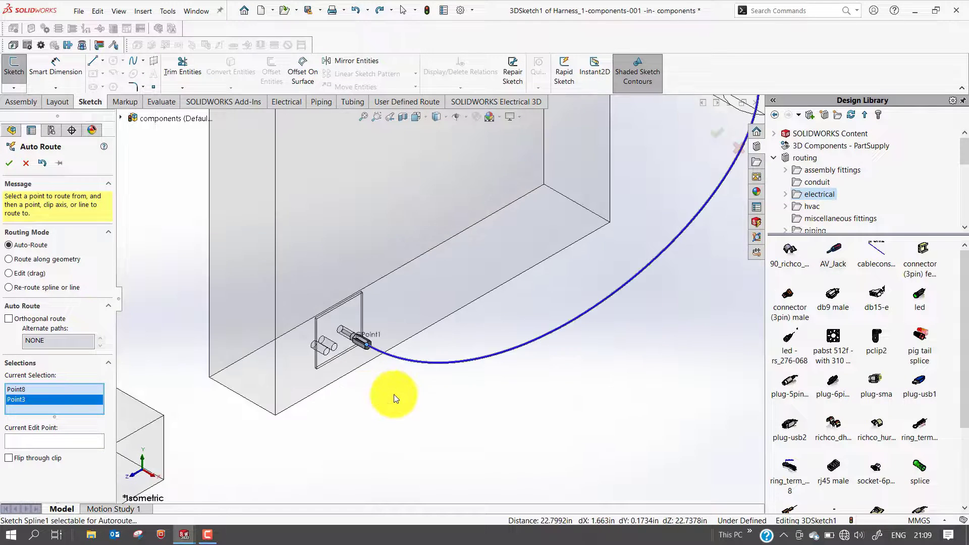
pyautogui.scroll(1, 558, 202)
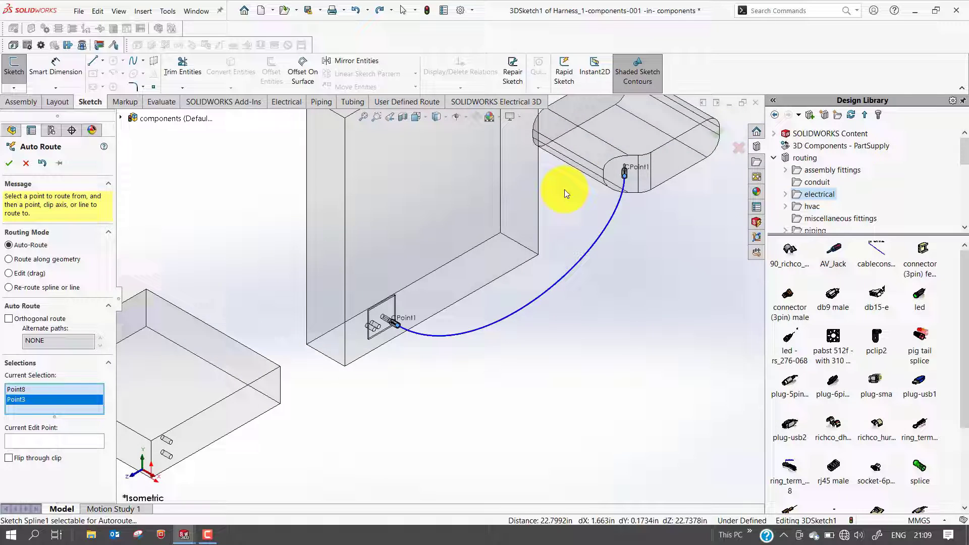
pyautogui.scroll(-2, 565, 189)
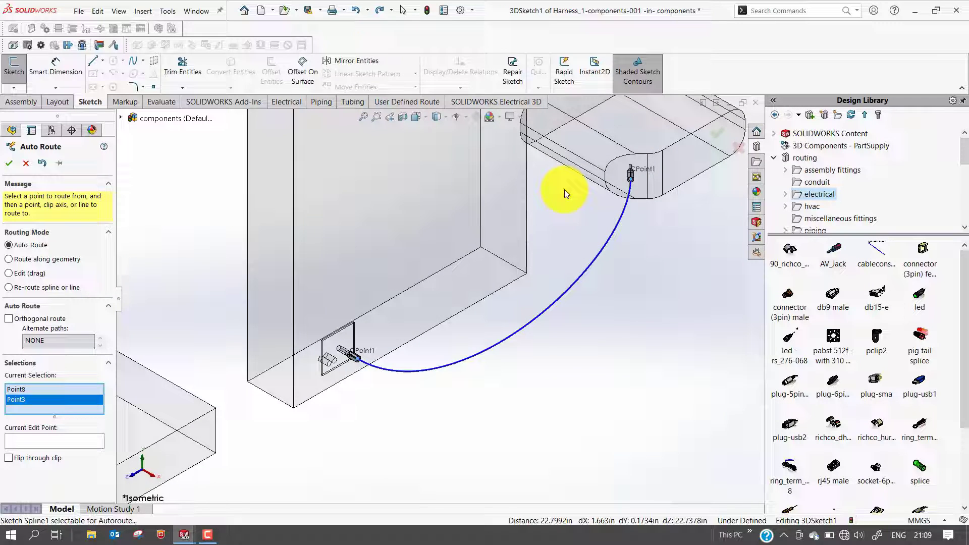
pyautogui.scroll(-1, 564, 189)
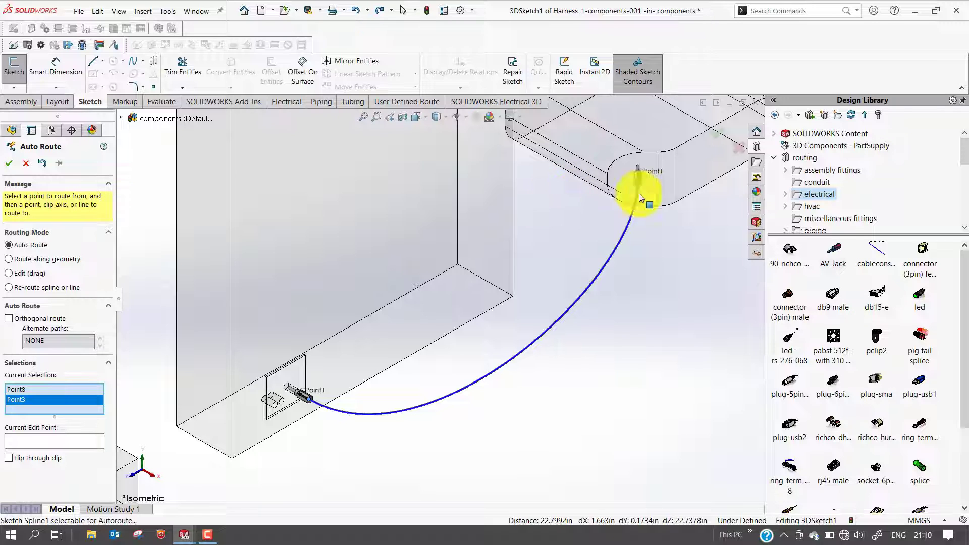
pyautogui.click(639, 178)
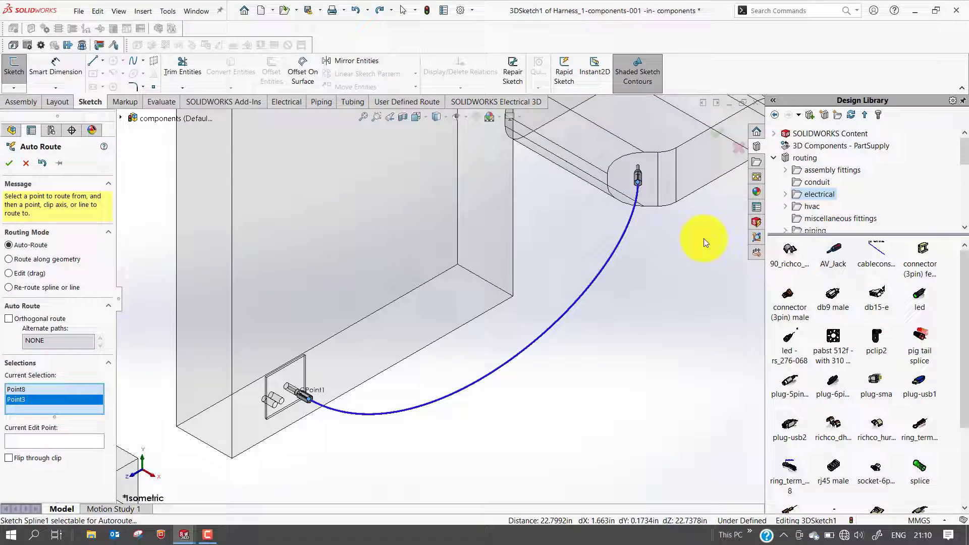